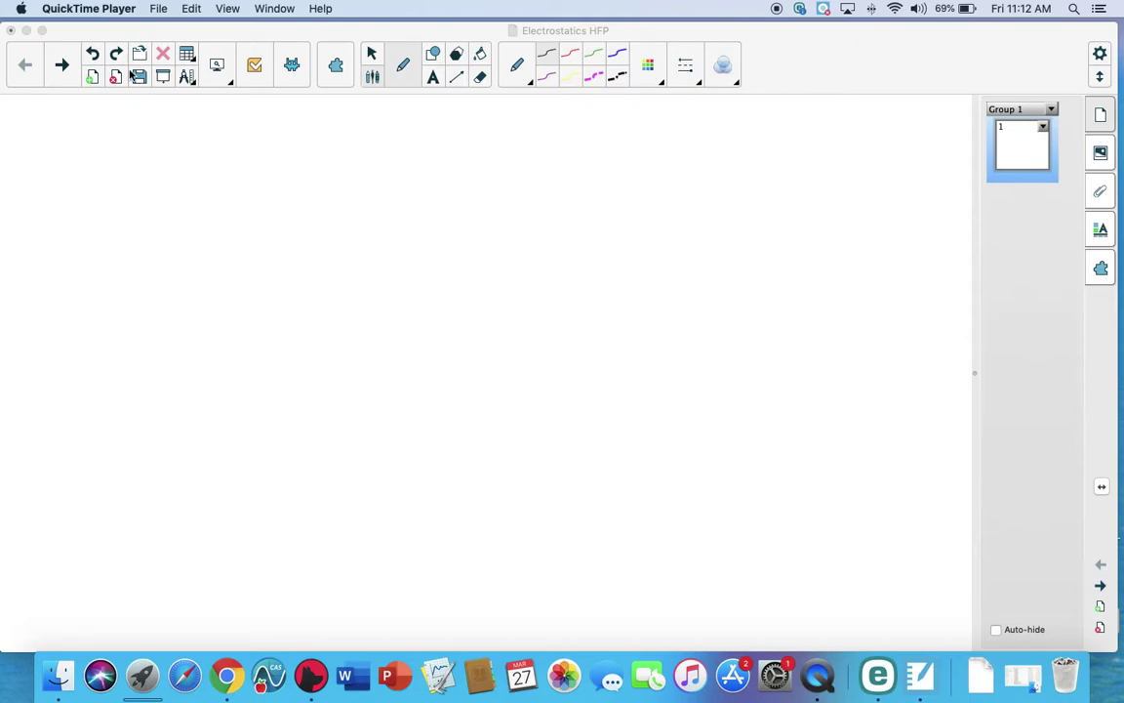
# View the About This Mac information from the Apple menu, then close it.
pyautogui.click(20, 9)
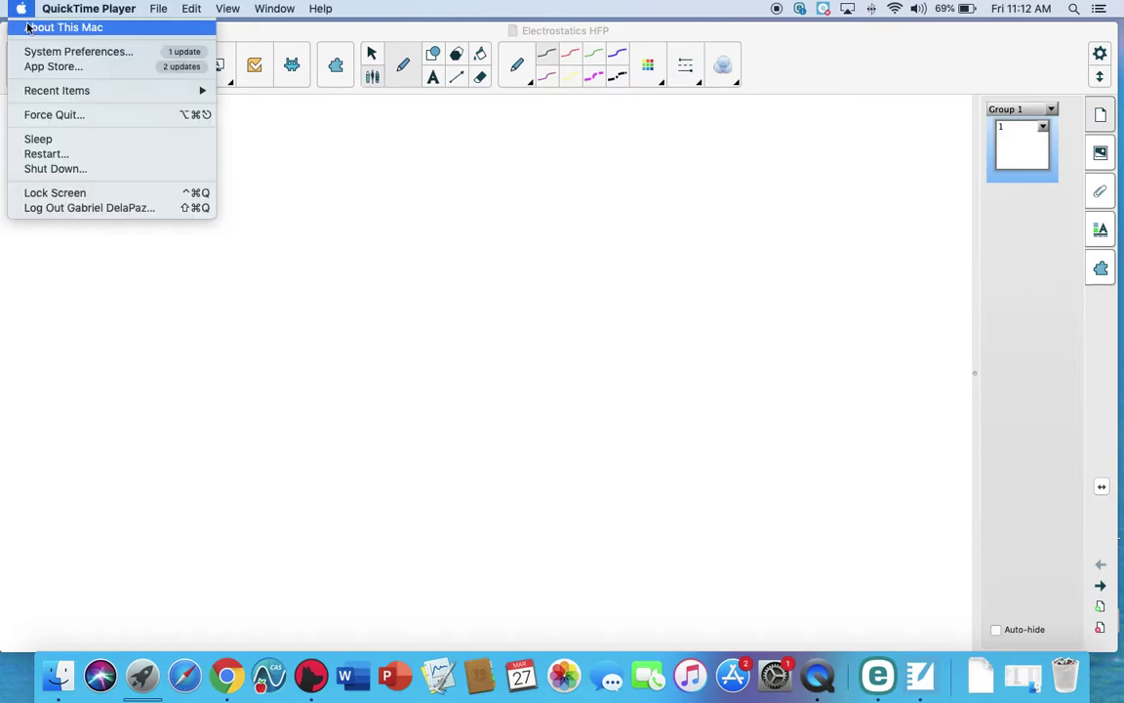
pyautogui.click(27, 27)
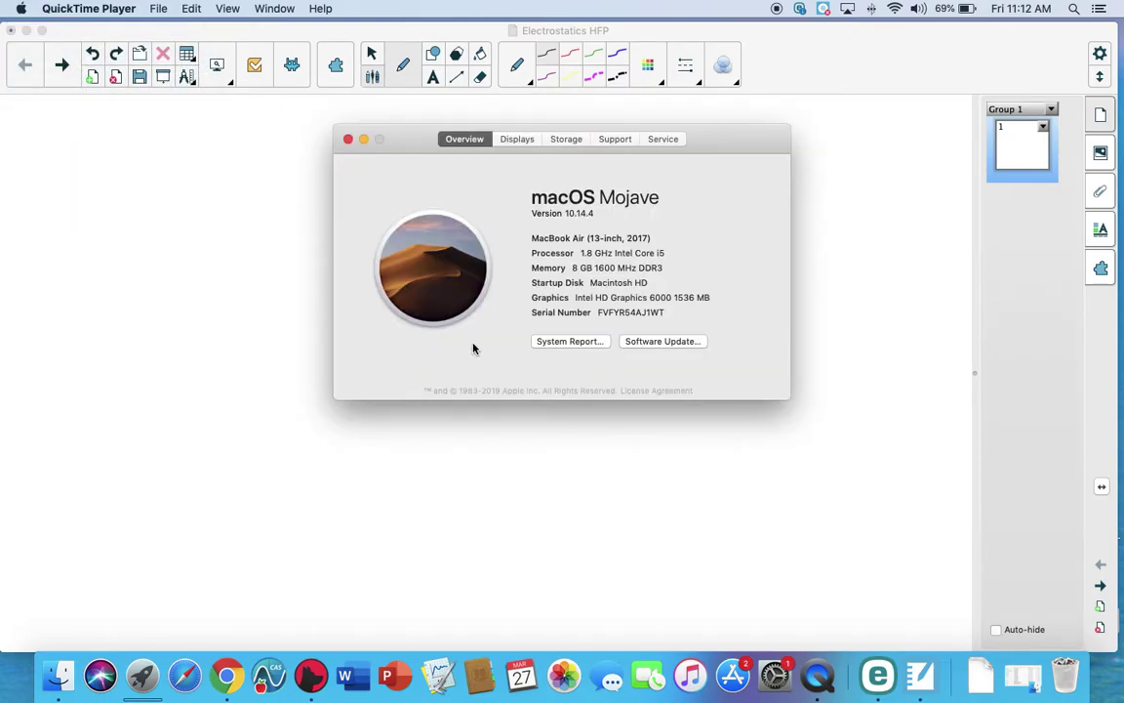
pyautogui.click(348, 139)
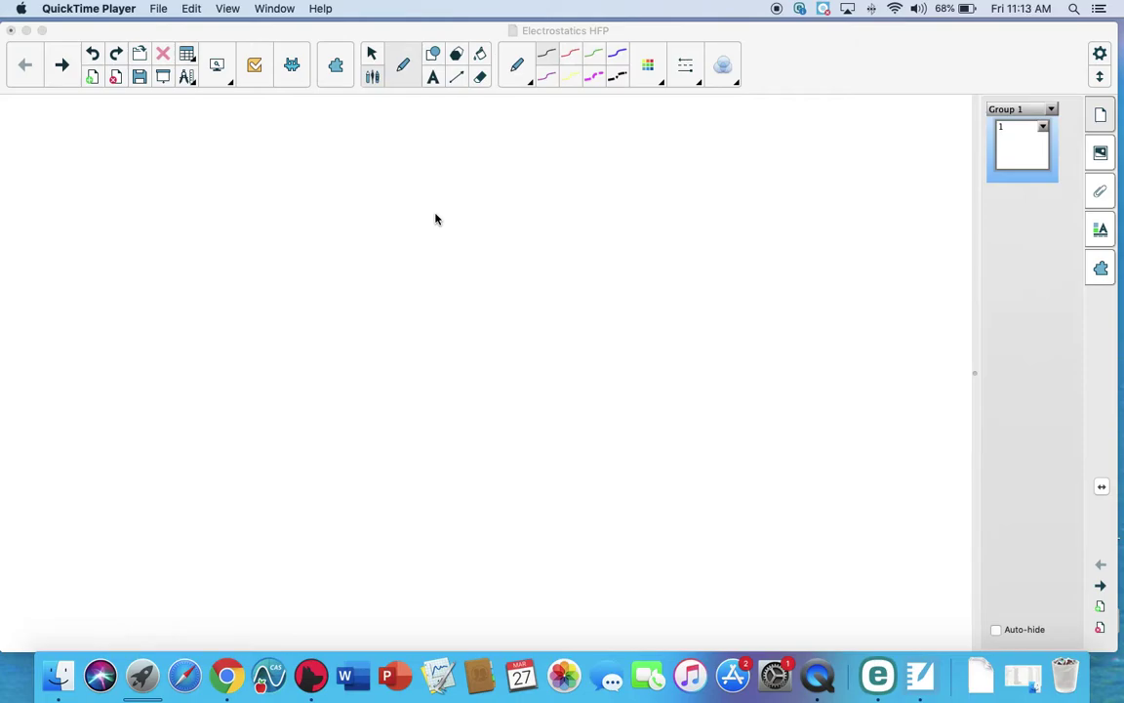
# In black ink, handwrite the 'CHARGED → PICKS UP PAPER BITS' and '2 DIFFERENT CHARGED CONDITIONS' lines.
pyautogui.click(547, 56)
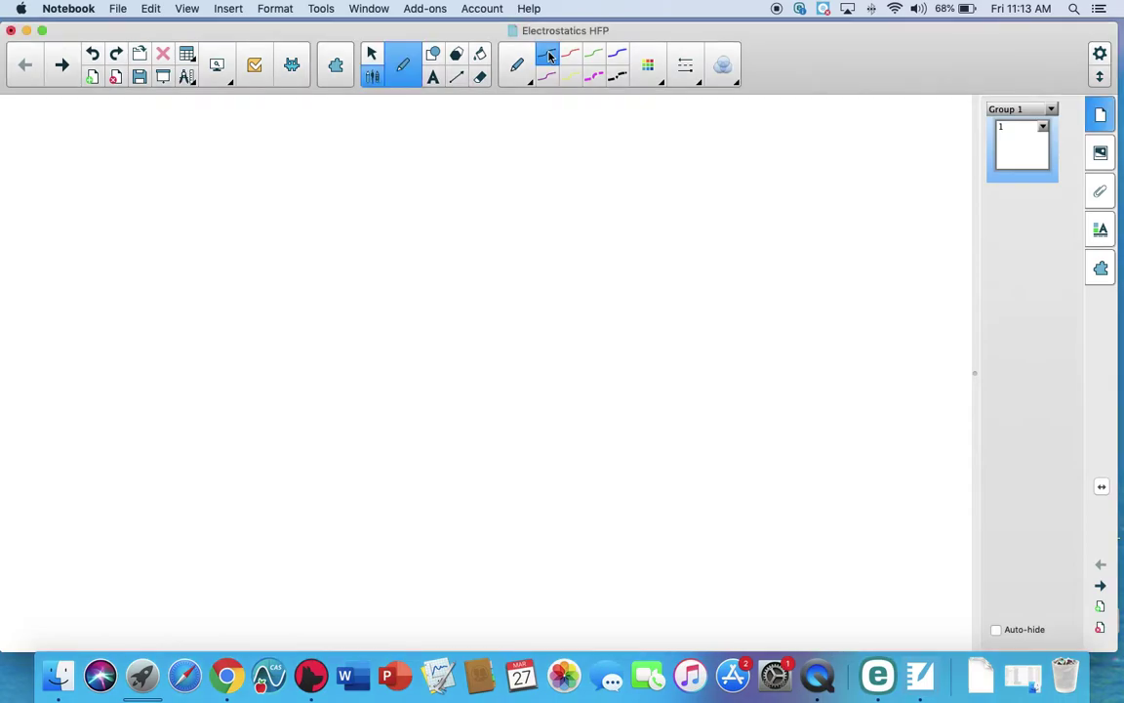
pyautogui.moveTo(119, 129)
pyautogui.mouseDown()
pyautogui.moveTo(126, 147)
pyautogui.moveTo(145, 136)
pyautogui.moveTo(265, 144)
pyautogui.moveTo(313, 127)
pyautogui.moveTo(387, 142)
pyautogui.moveTo(451, 125)
pyautogui.moveTo(556, 132)
pyautogui.moveTo(582, 119)
pyautogui.moveTo(681, 123)
pyautogui.moveTo(681, 136)
pyautogui.mouseUp()
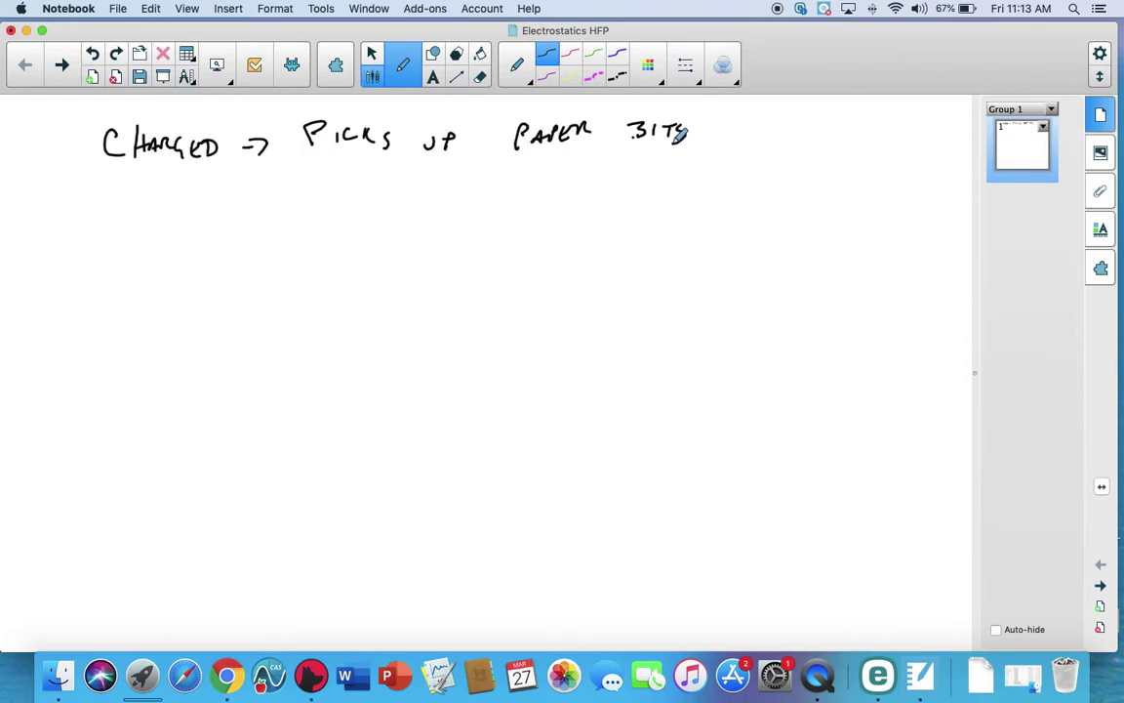
pyautogui.moveTo(117, 227)
pyautogui.mouseDown()
pyautogui.moveTo(135, 256)
pyautogui.moveTo(322, 218)
pyautogui.moveTo(413, 213)
pyautogui.moveTo(449, 224)
pyautogui.moveTo(461, 211)
pyautogui.moveTo(542, 221)
pyautogui.moveTo(586, 200)
pyautogui.moveTo(696, 200)
pyautogui.mouseUp()
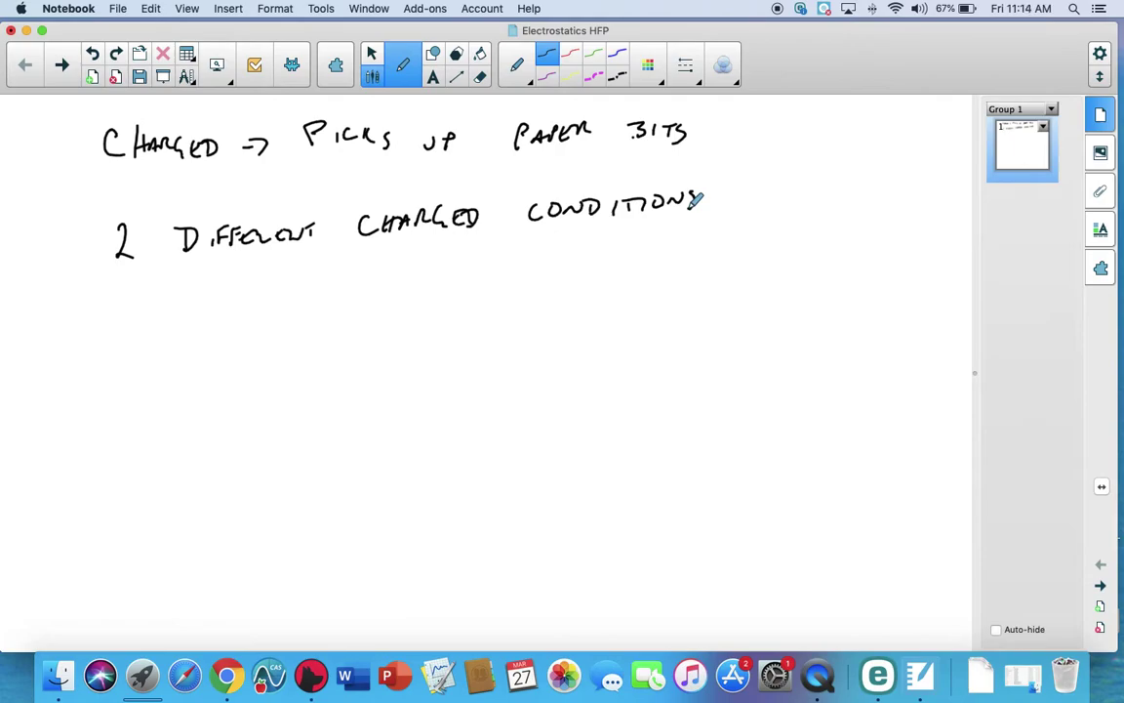
# Write the letters T and B beneath the second line.
pyautogui.moveTo(435, 269); pyautogui.dragTo(435, 295)
pyautogui.moveTo(418, 276); pyautogui.dragTo(455, 257)
pyautogui.moveTo(432, 310)
pyautogui.mouseDown()
pyautogui.moveTo(433, 337)
pyautogui.moveTo(445, 329)
pyautogui.mouseUp()
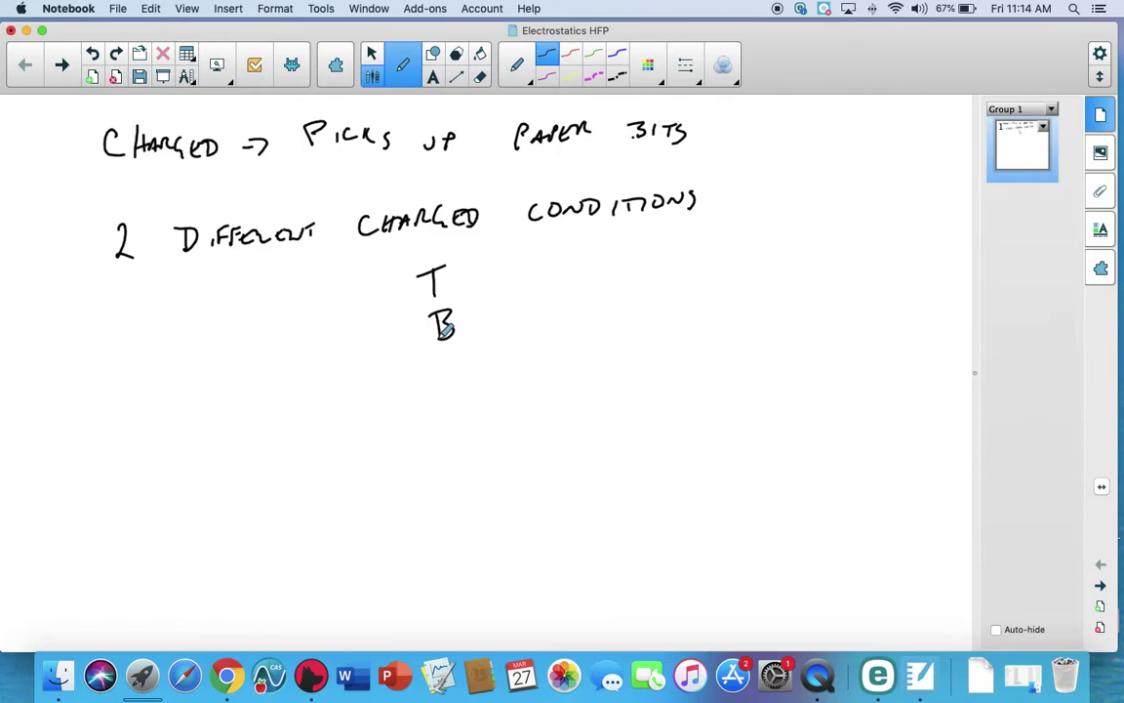
# Write 'T → T REPEL' and 'T → B ATTRACT' at the lower left.
pyautogui.moveTo(240, 406); pyautogui.dragTo(240, 418)
pyautogui.moveTo(222, 392); pyautogui.dragTo(297, 404)
pyautogui.moveTo(323, 392)
pyautogui.mouseDown()
pyautogui.moveTo(323, 417)
pyautogui.moveTo(329, 389)
pyautogui.moveTo(288, 408)
pyautogui.mouseUp()
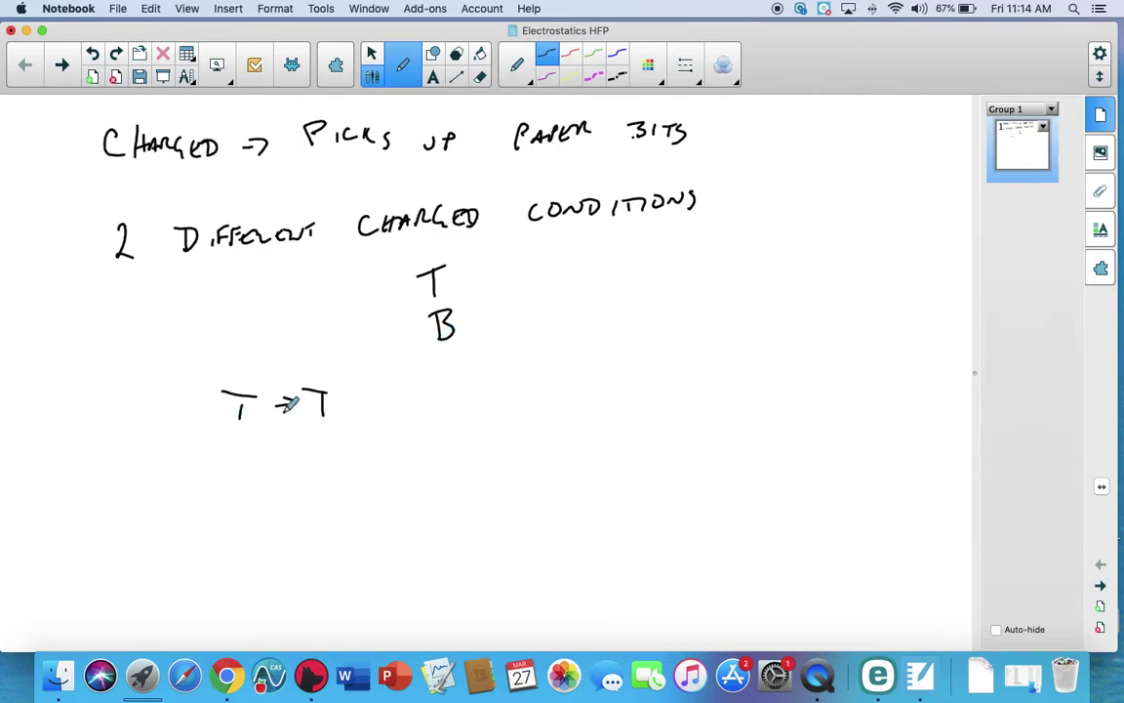
pyautogui.moveTo(415, 380)
pyautogui.mouseDown()
pyautogui.moveTo(458, 388)
pyautogui.moveTo(532, 375)
pyautogui.mouseUp()
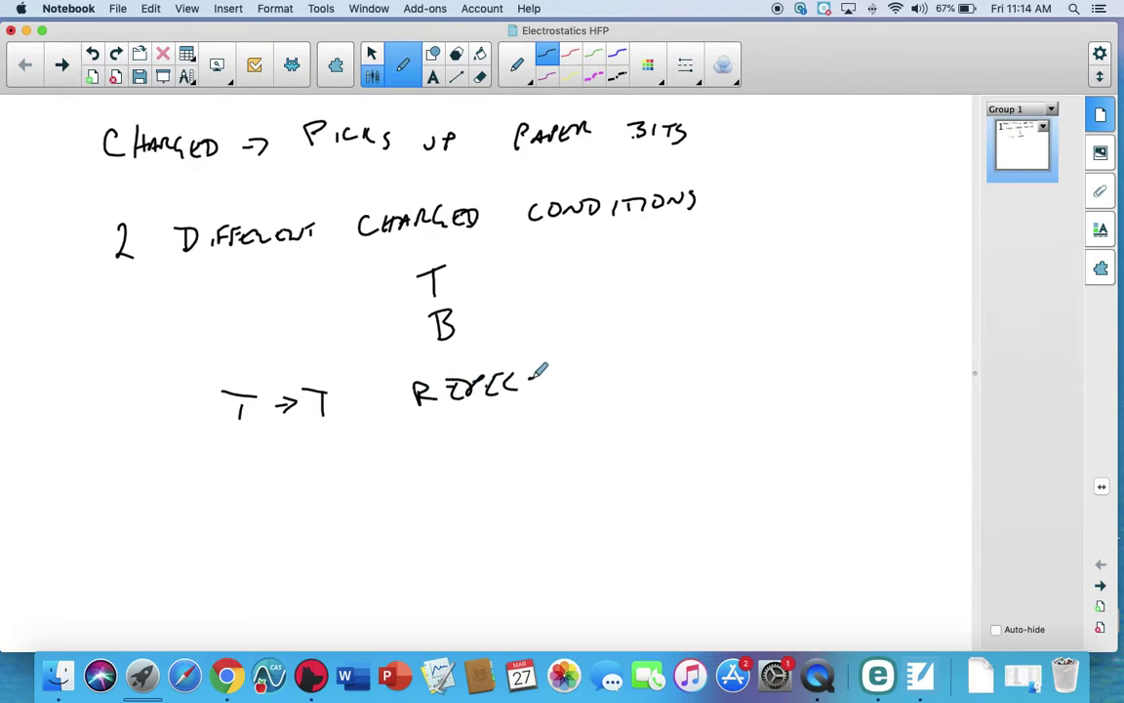
pyautogui.moveTo(233, 444); pyautogui.dragTo(243, 458)
pyautogui.moveTo(310, 441)
pyautogui.mouseDown()
pyautogui.moveTo(319, 436)
pyautogui.moveTo(322, 459)
pyautogui.mouseUp()
pyautogui.moveTo(262, 453); pyautogui.dragTo(289, 451)
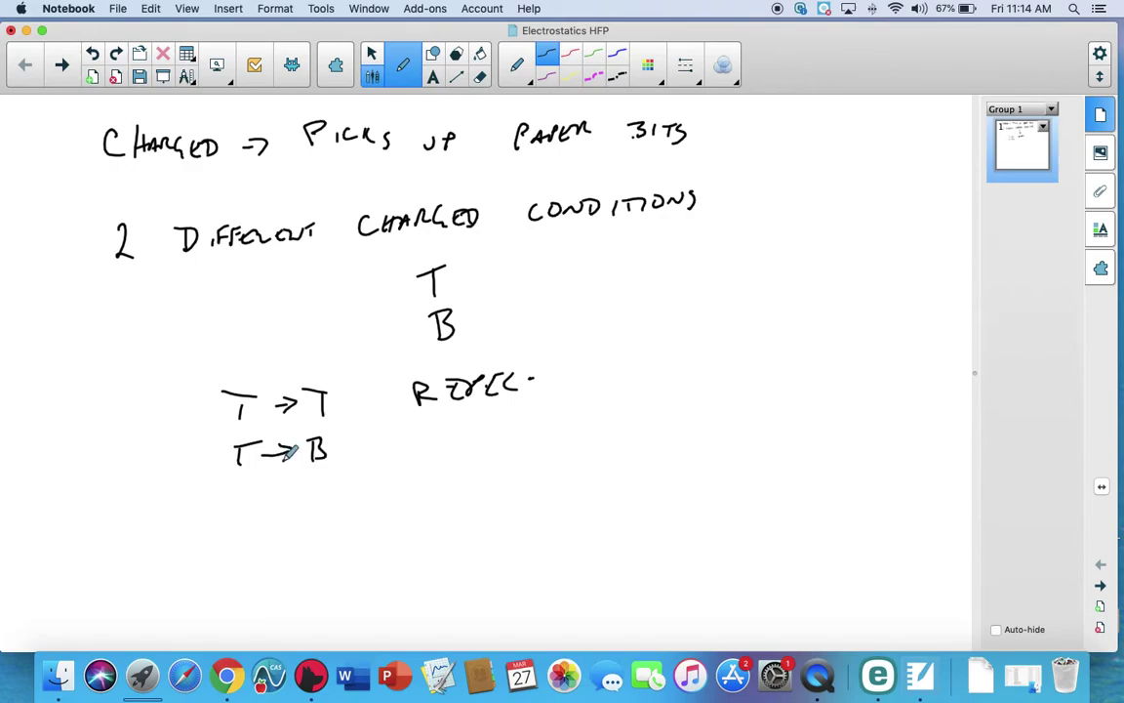
pyautogui.moveTo(420, 442)
pyautogui.mouseDown()
pyautogui.moveTo(431, 426)
pyautogui.moveTo(499, 422)
pyautogui.moveTo(563, 442)
pyautogui.mouseUp()
pyautogui.click(563, 419)
# Add 'B → B REPEL', circle PAPER BITS and label it UNCHARGED.
pyautogui.moveTo(255, 485); pyautogui.dragTo(262, 505)
pyautogui.moveTo(297, 490)
pyautogui.mouseDown()
pyautogui.moveTo(312, 482)
pyautogui.moveTo(337, 496)
pyautogui.mouseUp()
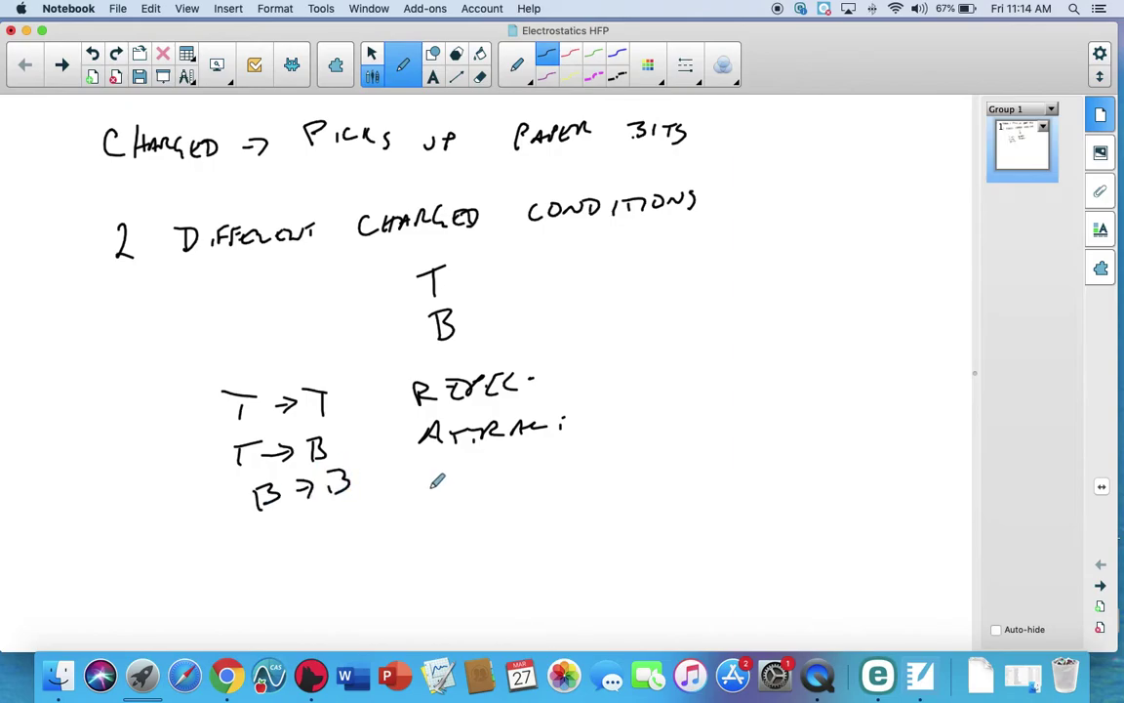
pyautogui.moveTo(429, 486); pyautogui.dragTo(431, 467)
pyautogui.click(459, 476)
pyautogui.moveTo(430, 467)
pyautogui.mouseDown()
pyautogui.moveTo(444, 480)
pyautogui.moveTo(549, 461)
pyautogui.mouseUp()
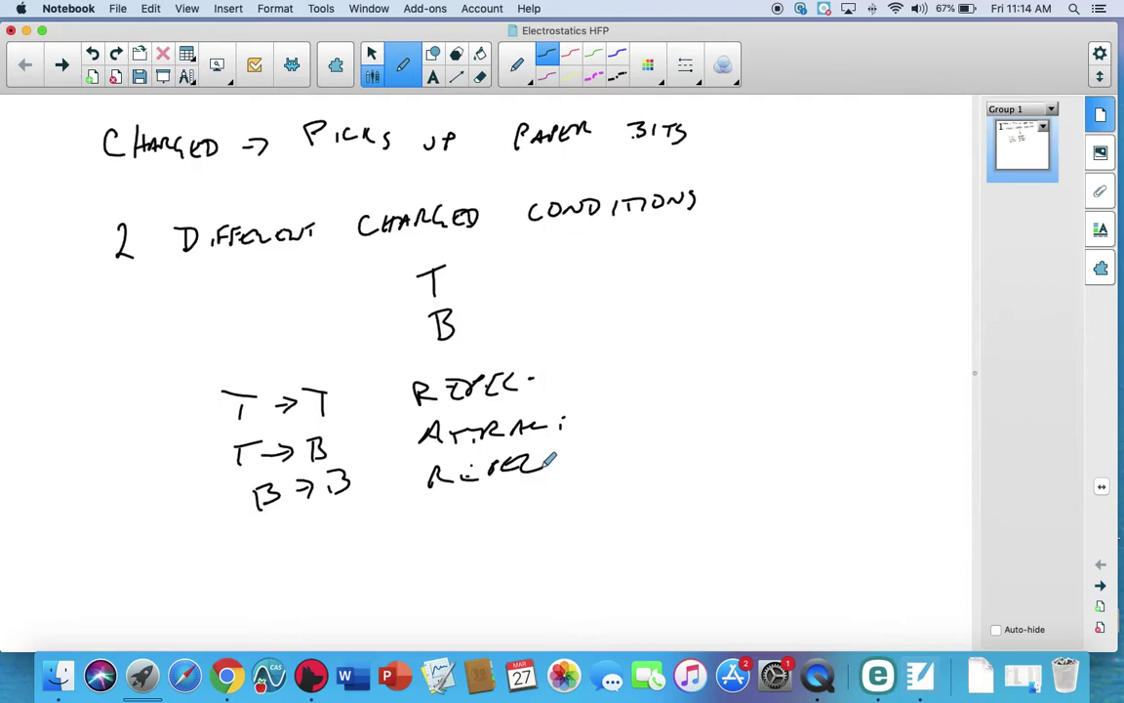
pyautogui.moveTo(564, 103)
pyautogui.mouseDown()
pyautogui.moveTo(625, 149)
pyautogui.moveTo(571, 109)
pyautogui.mouseUp()
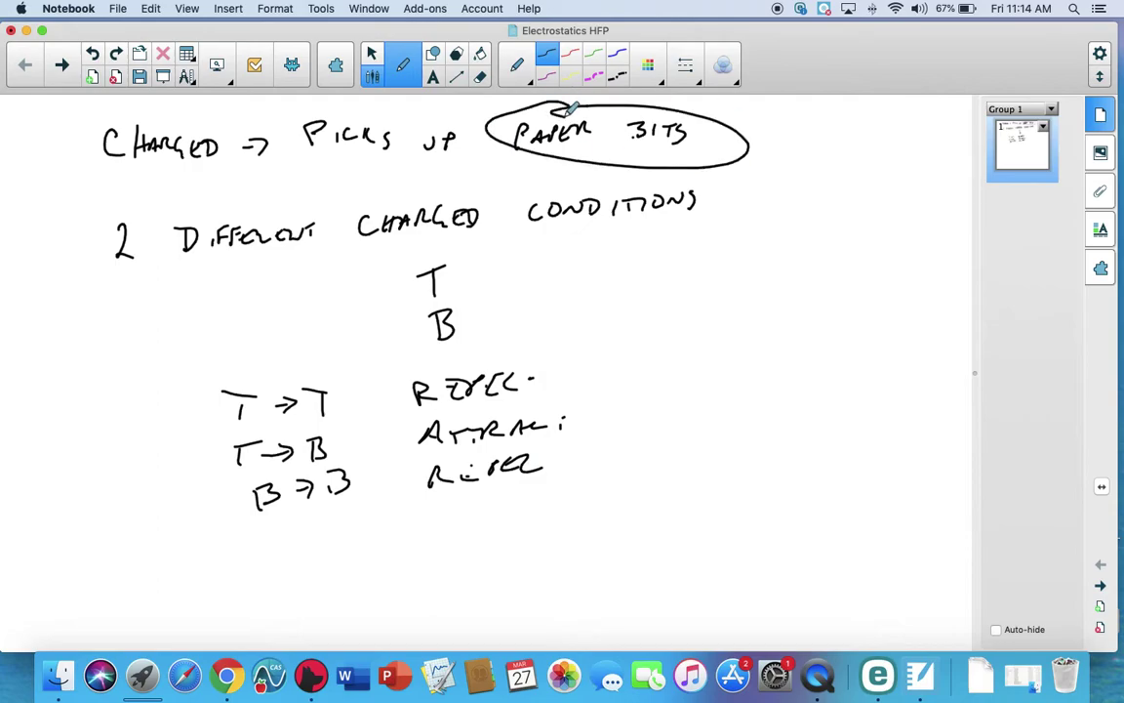
pyautogui.moveTo(786, 136)
pyautogui.mouseDown()
pyautogui.moveTo(835, 140)
pyautogui.moveTo(921, 112)
pyautogui.moveTo(929, 133)
pyautogui.mouseUp()
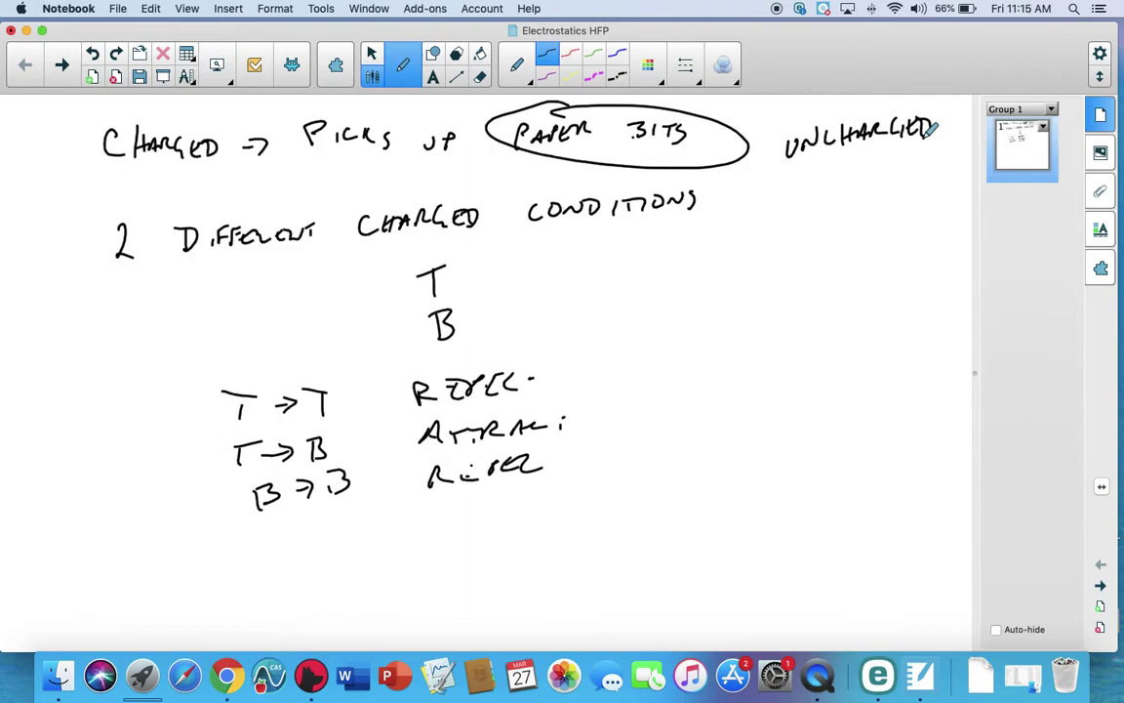
# Add page 2 and write 'SEE ATTRACTION – WHAT CLAIM?' at the top.
pyautogui.click(64, 63)
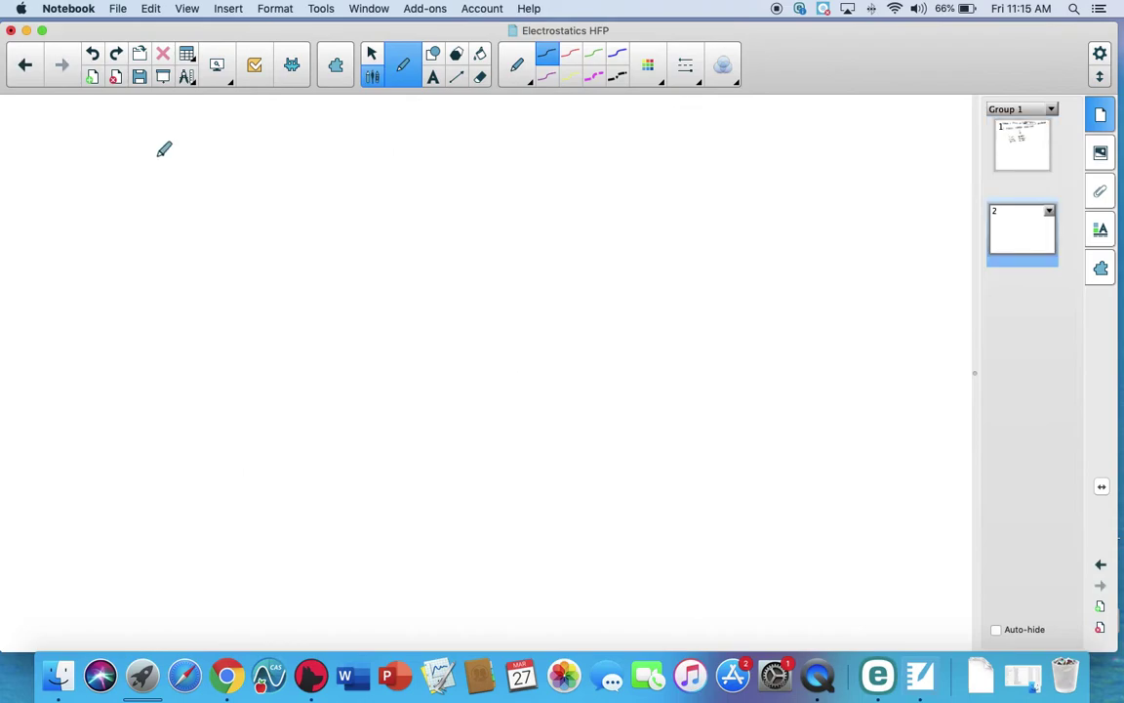
pyautogui.moveTo(168, 156); pyautogui.dragTo(150, 184)
pyautogui.moveTo(185, 162)
pyautogui.mouseDown()
pyautogui.moveTo(184, 180)
pyautogui.moveTo(222, 149)
pyautogui.moveTo(324, 151)
pyautogui.moveTo(331, 136)
pyautogui.moveTo(355, 152)
pyautogui.moveTo(420, 125)
pyautogui.moveTo(439, 142)
pyautogui.moveTo(466, 142)
pyautogui.moveTo(468, 127)
pyautogui.mouseUp()
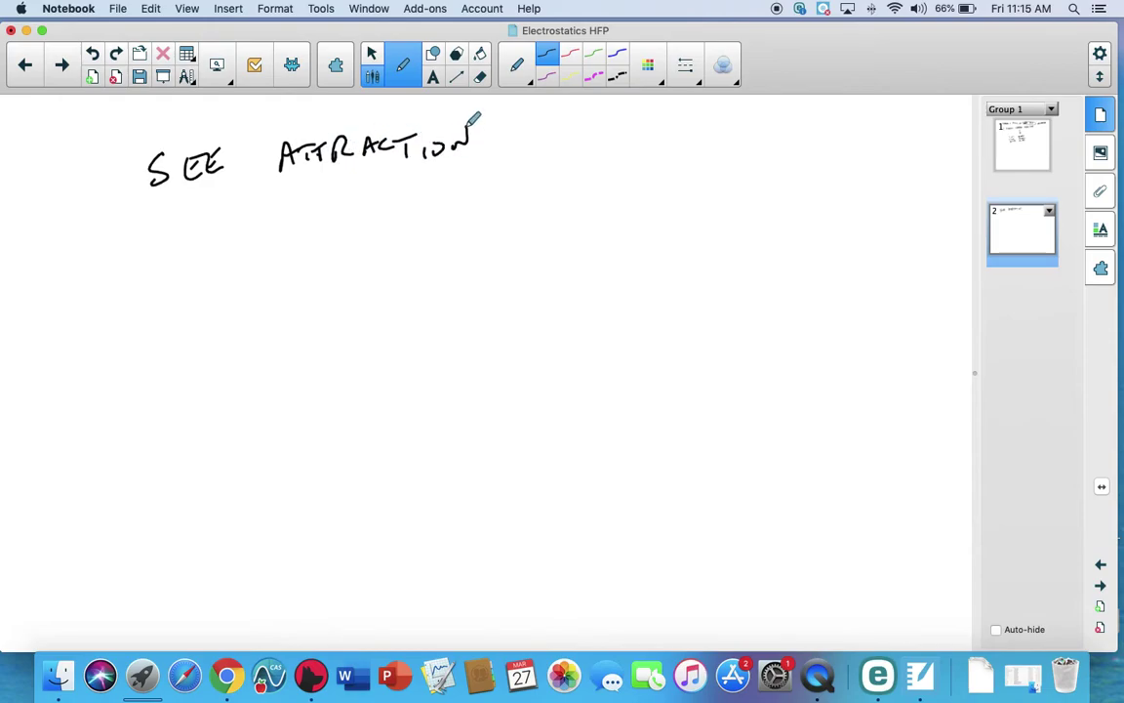
pyautogui.moveTo(527, 146); pyautogui.dragTo(766, 153)
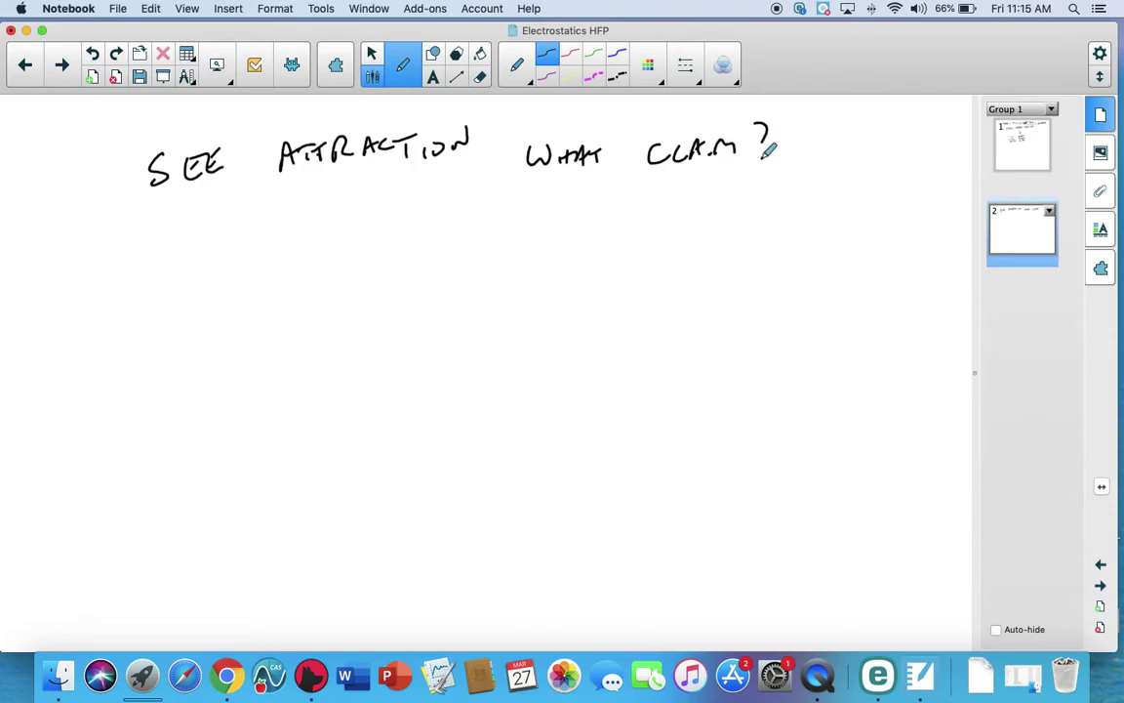
# Write 'SEE REPULSION – WHAT CLAIM?' below and underline ATTRACTION.
pyautogui.moveTo(188, 218)
pyautogui.mouseDown()
pyautogui.moveTo(209, 239)
pyautogui.moveTo(236, 226)
pyautogui.mouseUp()
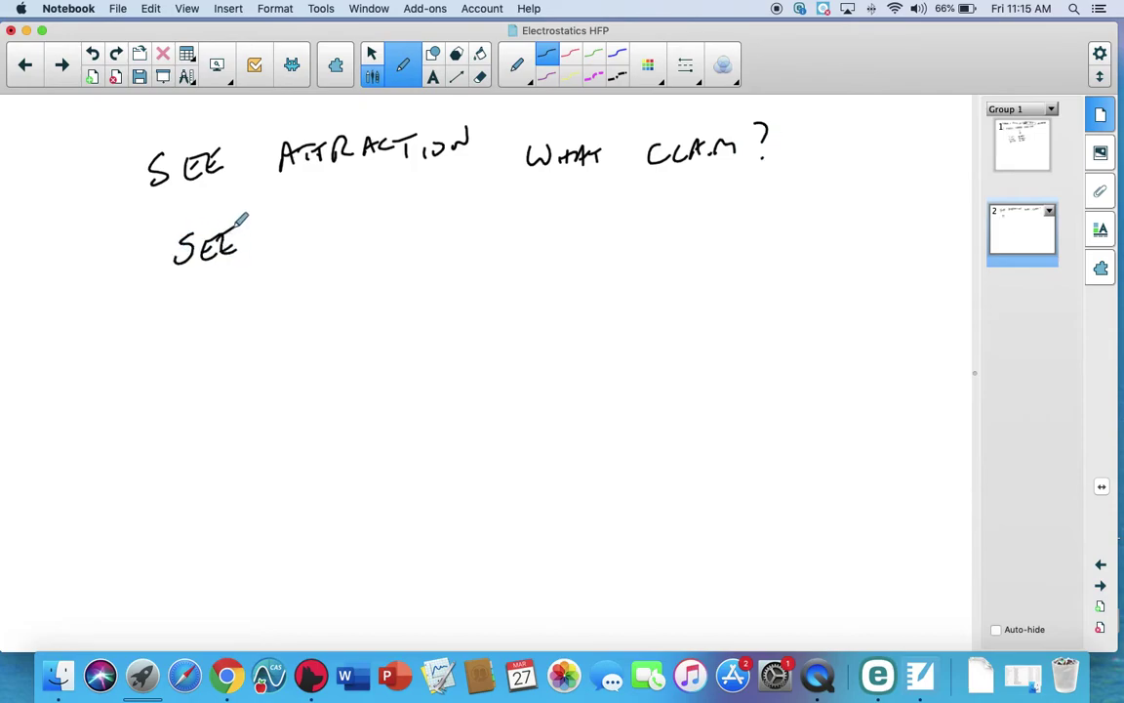
pyautogui.moveTo(311, 246)
pyautogui.mouseDown()
pyautogui.moveTo(343, 223)
pyautogui.moveTo(442, 215)
pyautogui.moveTo(466, 193)
pyautogui.moveTo(497, 196)
pyautogui.mouseUp()
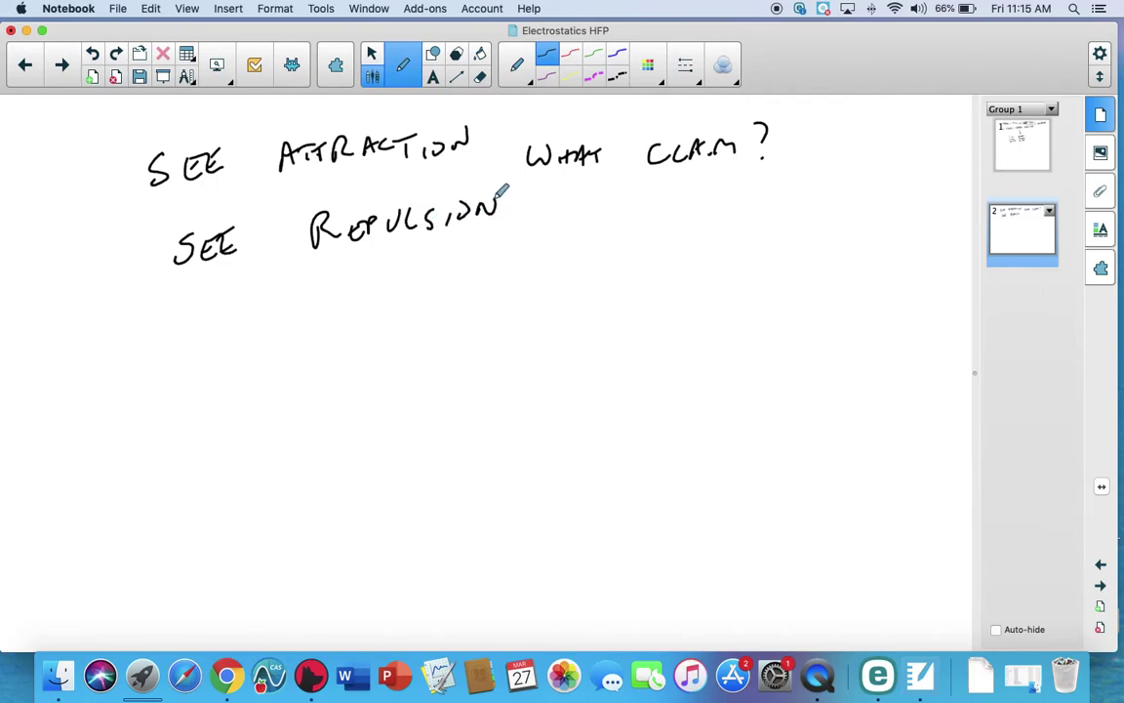
pyautogui.moveTo(576, 197)
pyautogui.mouseDown()
pyautogui.moveTo(686, 185)
pyautogui.moveTo(790, 185)
pyautogui.moveTo(824, 198)
pyautogui.mouseUp()
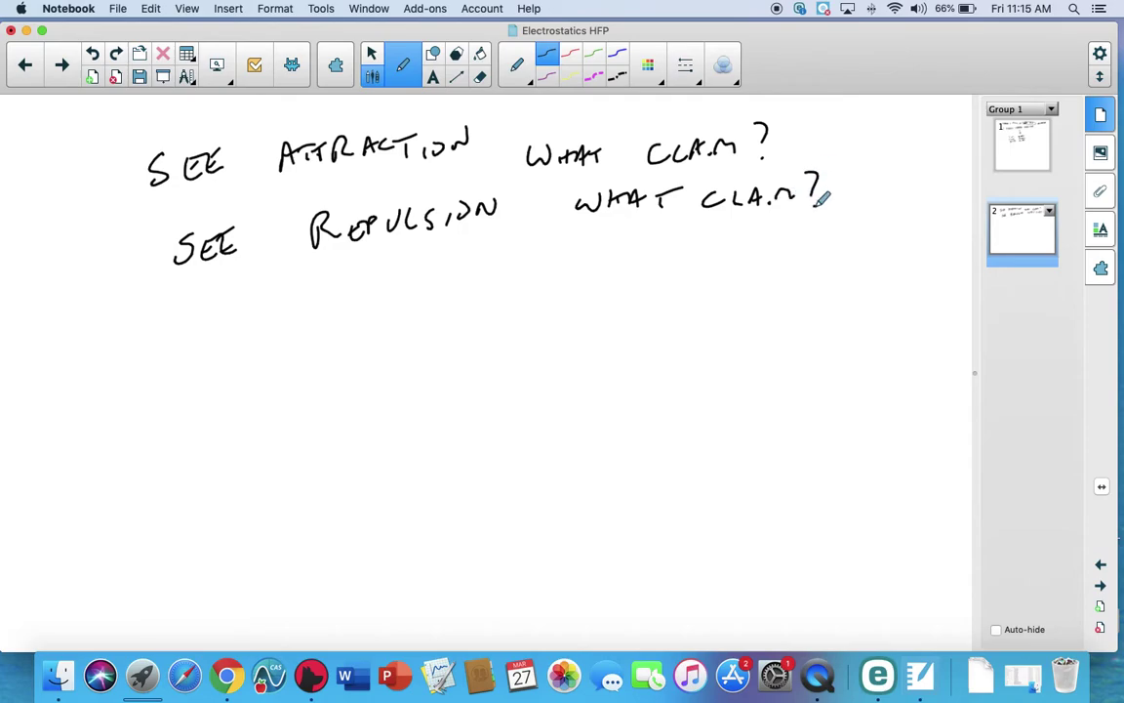
pyautogui.moveTo(333, 177); pyautogui.dragTo(424, 169)
# In red ink, answer '1 is charged' for attraction and '2 are charged same type' for repulsion.
pyautogui.click(569, 56)
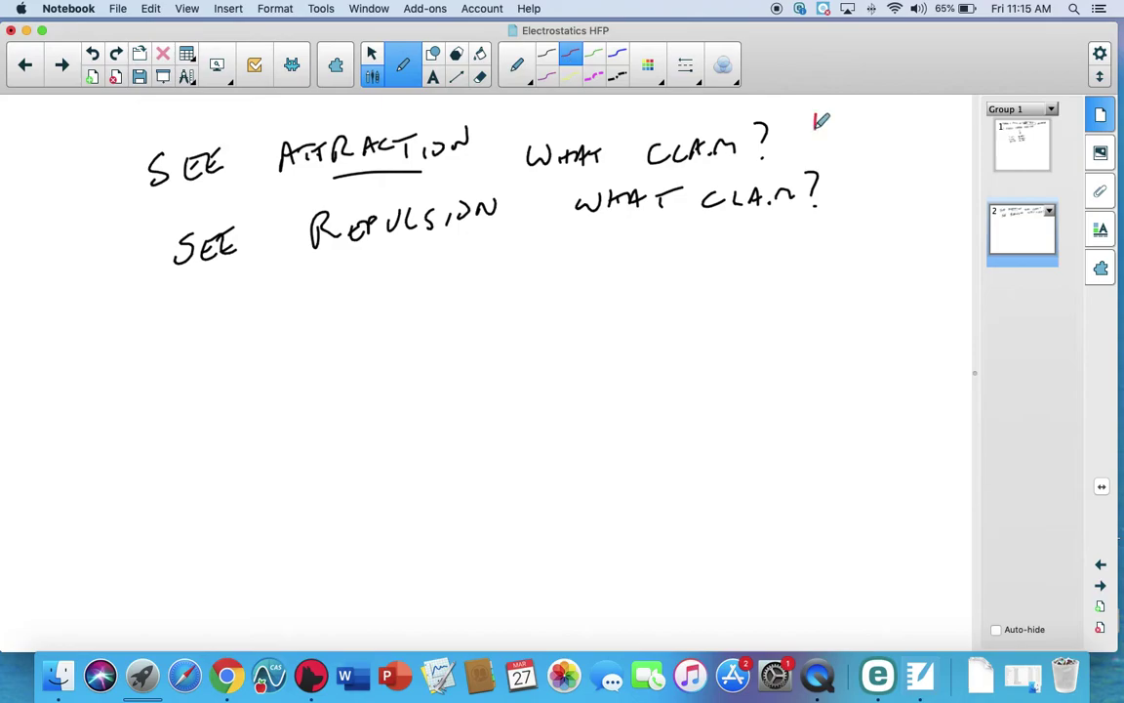
pyautogui.moveTo(815, 115)
pyautogui.mouseDown()
pyautogui.moveTo(815, 129)
pyautogui.moveTo(846, 136)
pyautogui.mouseUp()
pyautogui.moveTo(857, 124)
pyautogui.mouseDown()
pyautogui.moveTo(851, 136)
pyautogui.moveTo(878, 135)
pyautogui.mouseUp()
pyautogui.moveTo(892, 128); pyautogui.dragTo(903, 134)
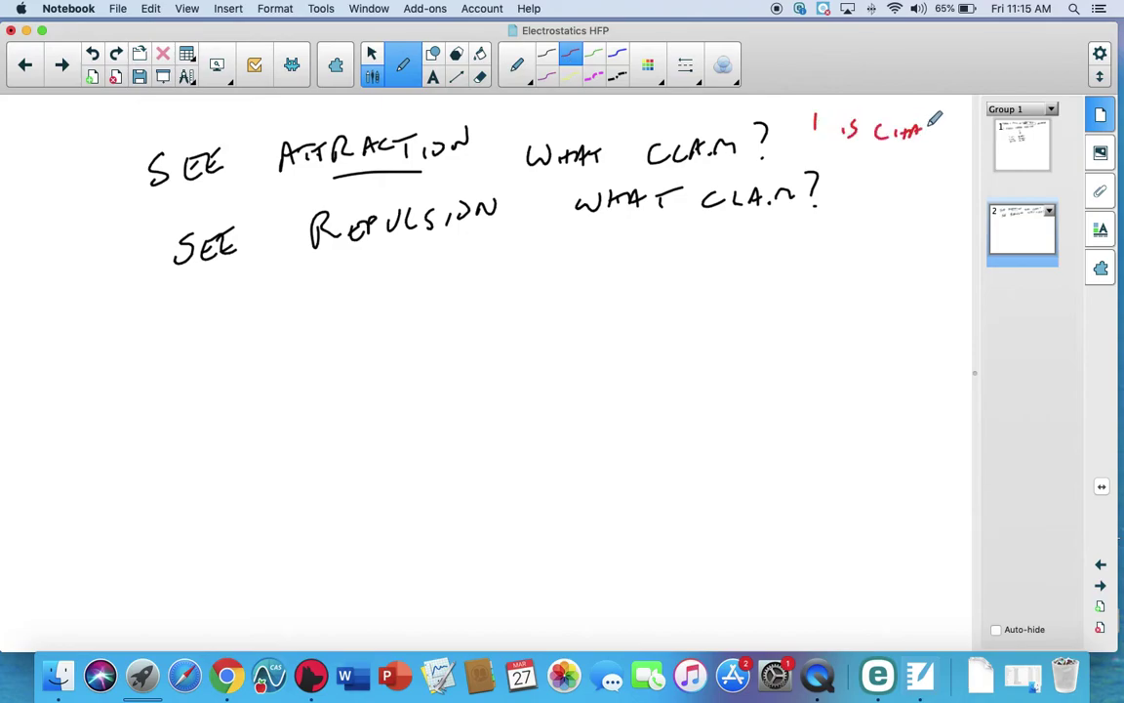
pyautogui.moveTo(930, 125)
pyautogui.mouseDown()
pyautogui.moveTo(946, 122)
pyautogui.moveTo(946, 146)
pyautogui.mouseUp()
pyautogui.moveTo(751, 232)
pyautogui.mouseDown()
pyautogui.moveTo(772, 240)
pyautogui.moveTo(845, 217)
pyautogui.moveTo(939, 222)
pyautogui.mouseUp()
pyautogui.moveTo(768, 260)
pyautogui.mouseDown()
pyautogui.moveTo(809, 259)
pyautogui.moveTo(827, 273)
pyautogui.moveTo(927, 235)
pyautogui.mouseUp()
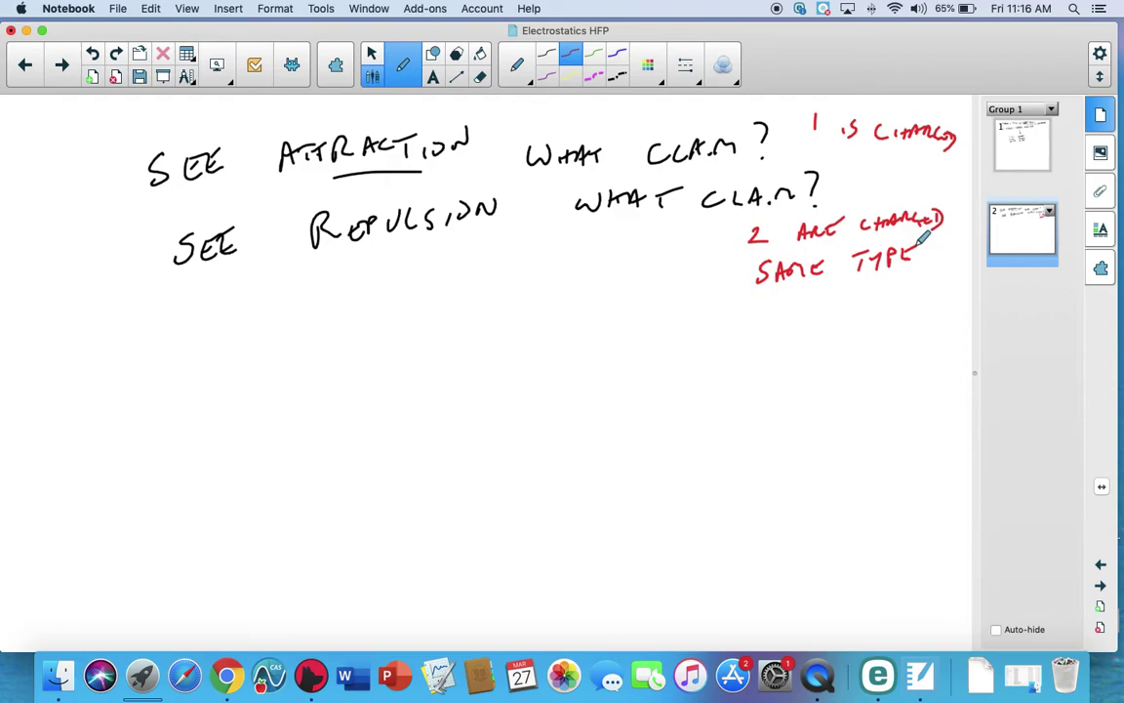
# Add page 3 and write an underlined 'WRITE CONCLUSION' heading in red.
pyautogui.click(63, 66)
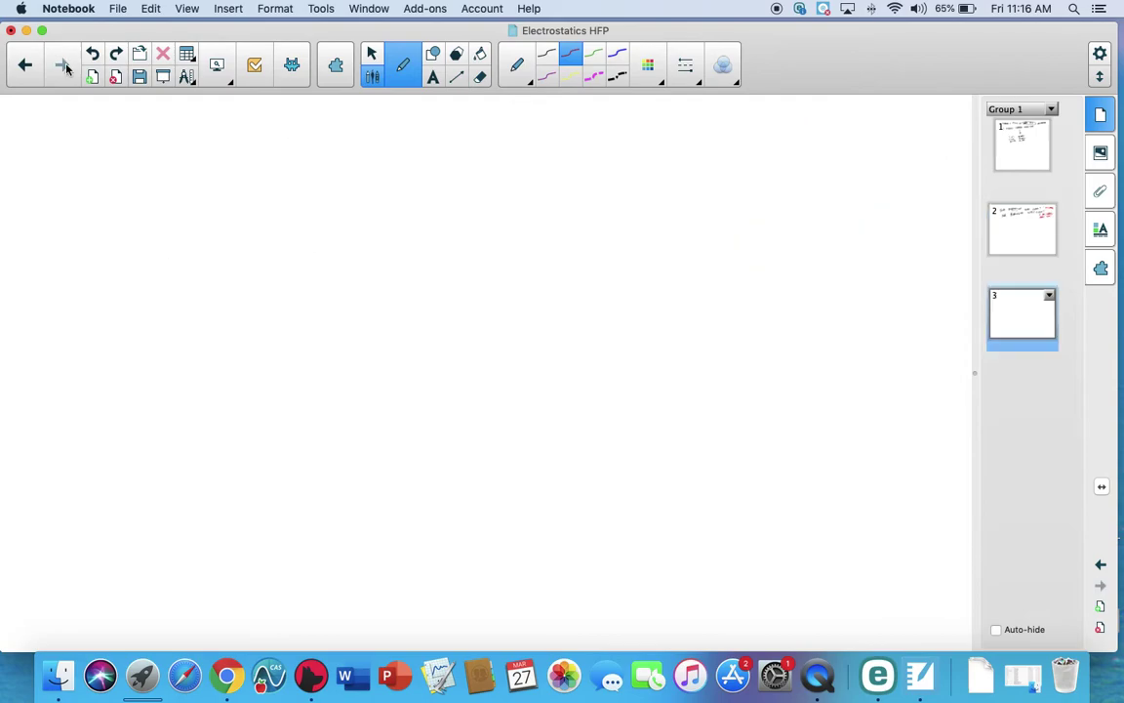
pyautogui.moveTo(101, 155)
pyautogui.mouseDown()
pyautogui.moveTo(128, 165)
pyautogui.moveTo(196, 159)
pyautogui.moveTo(209, 144)
pyautogui.mouseUp()
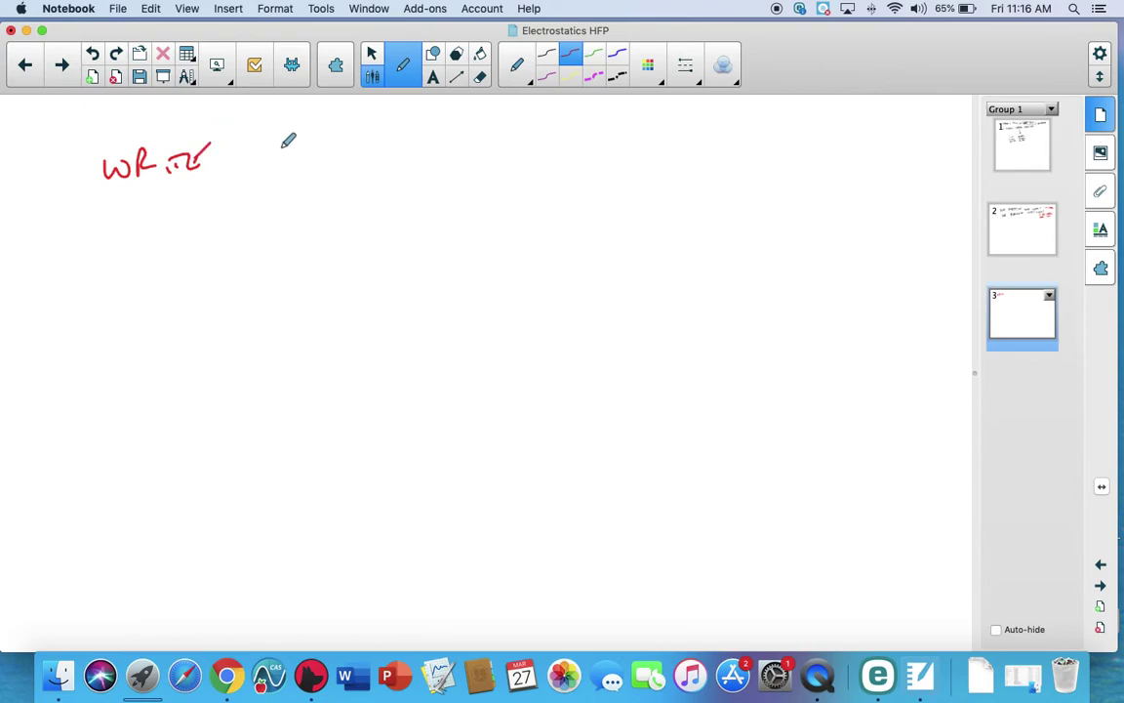
pyautogui.moveTo(296, 144); pyautogui.dragTo(298, 162)
pyautogui.moveTo(311, 144)
pyautogui.mouseDown()
pyautogui.moveTo(341, 144)
pyautogui.moveTo(358, 159)
pyautogui.mouseUp()
pyautogui.moveTo(362, 145)
pyautogui.mouseDown()
pyautogui.moveTo(414, 153)
pyautogui.moveTo(464, 139)
pyautogui.mouseUp()
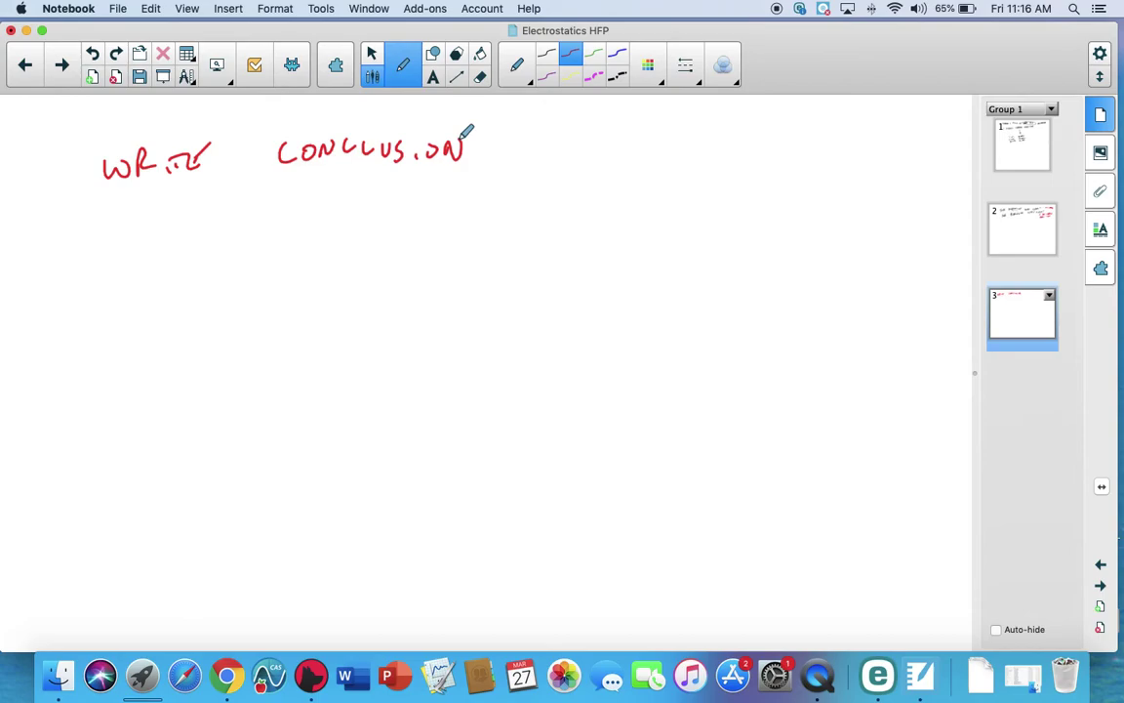
pyautogui.moveTo(115, 186); pyautogui.dragTo(434, 177)
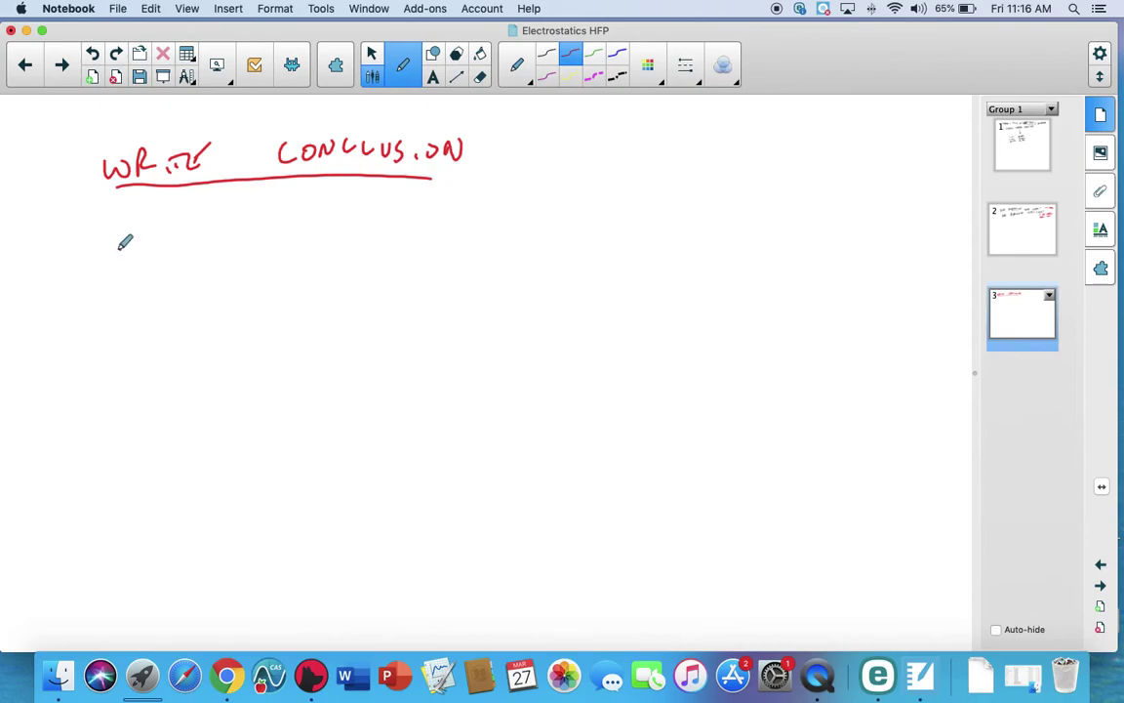
# Write boxed OBJECT, bubbled Fm, 'NOT CHARGED' and 'END UP CHARGED' below the heading.
pyautogui.moveTo(122, 244)
pyautogui.mouseDown()
pyautogui.moveTo(139, 263)
pyautogui.moveTo(166, 263)
pyautogui.mouseUp()
pyautogui.moveTo(190, 250)
pyautogui.mouseDown()
pyautogui.moveTo(179, 261)
pyautogui.moveTo(208, 238)
pyautogui.mouseUp()
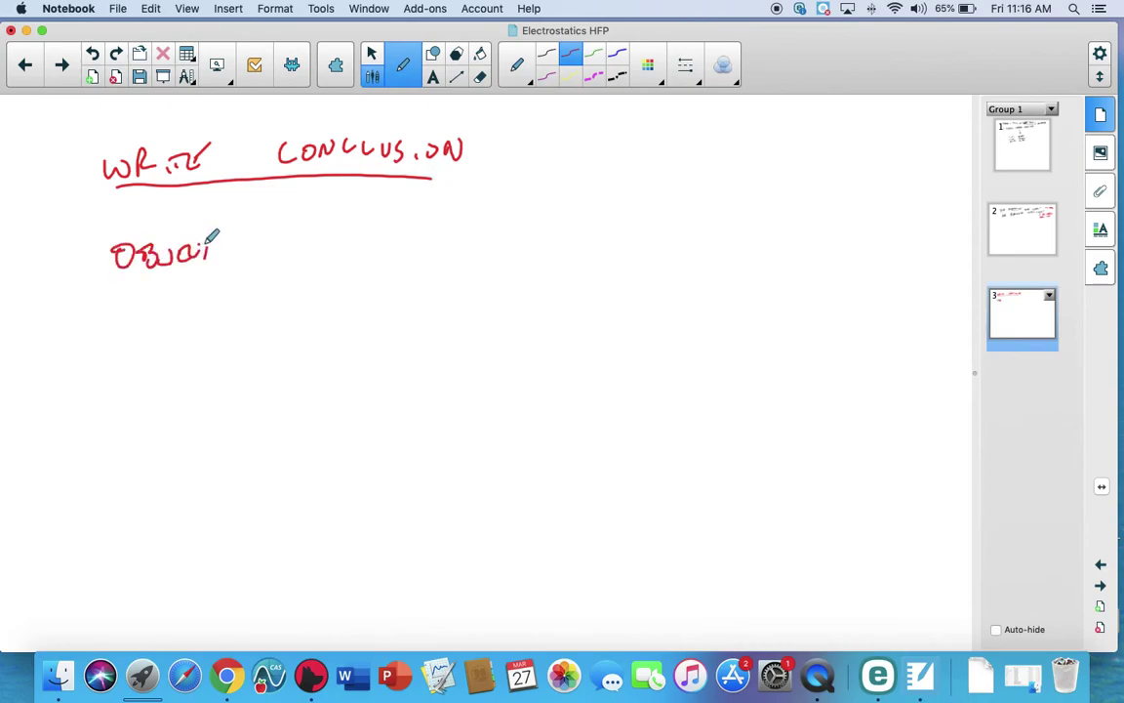
pyautogui.moveTo(114, 223)
pyautogui.mouseDown()
pyautogui.moveTo(183, 284)
pyautogui.moveTo(195, 207)
pyautogui.moveTo(136, 216)
pyautogui.mouseUp()
pyautogui.moveTo(332, 217)
pyautogui.mouseDown()
pyautogui.moveTo(330, 238)
pyautogui.moveTo(363, 214)
pyautogui.moveTo(403, 251)
pyautogui.moveTo(305, 188)
pyautogui.mouseUp()
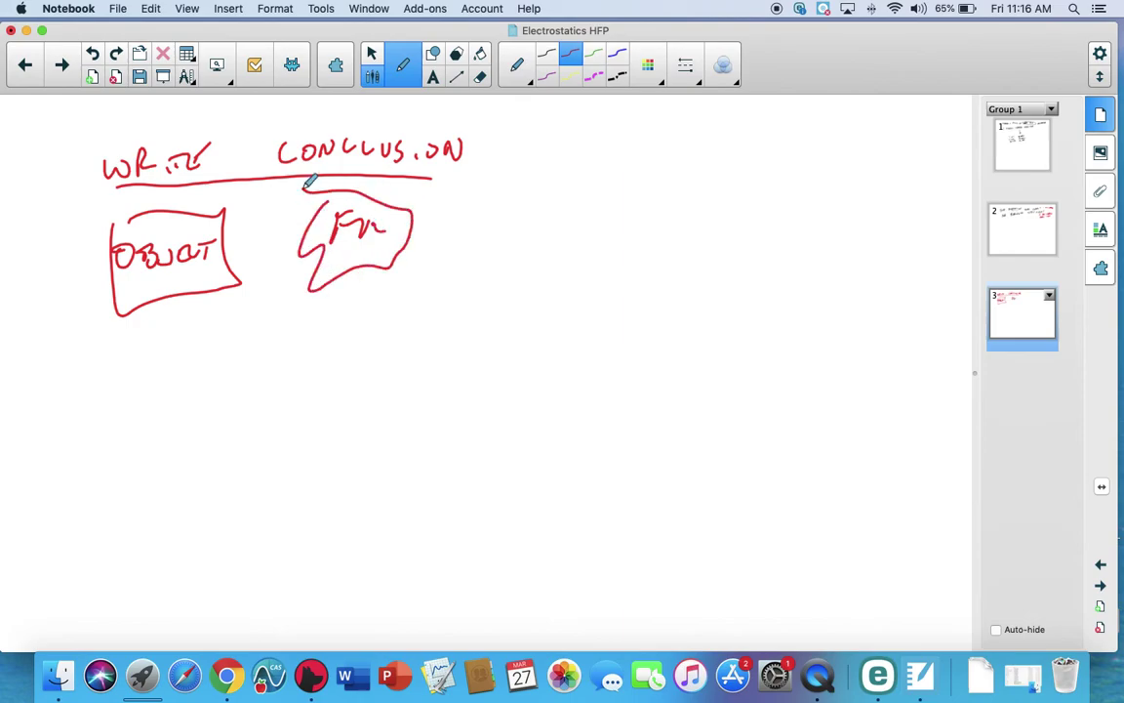
pyautogui.moveTo(505, 241); pyautogui.dragTo(554, 231)
pyautogui.moveTo(552, 223)
pyautogui.mouseDown()
pyautogui.moveTo(619, 230)
pyautogui.moveTo(677, 215)
pyautogui.moveTo(707, 221)
pyautogui.moveTo(720, 239)
pyautogui.mouseUp()
pyautogui.moveTo(478, 299)
pyautogui.mouseDown()
pyautogui.moveTo(482, 320)
pyautogui.moveTo(631, 285)
pyautogui.moveTo(700, 291)
pyautogui.moveTo(756, 267)
pyautogui.moveTo(815, 297)
pyautogui.mouseUp()
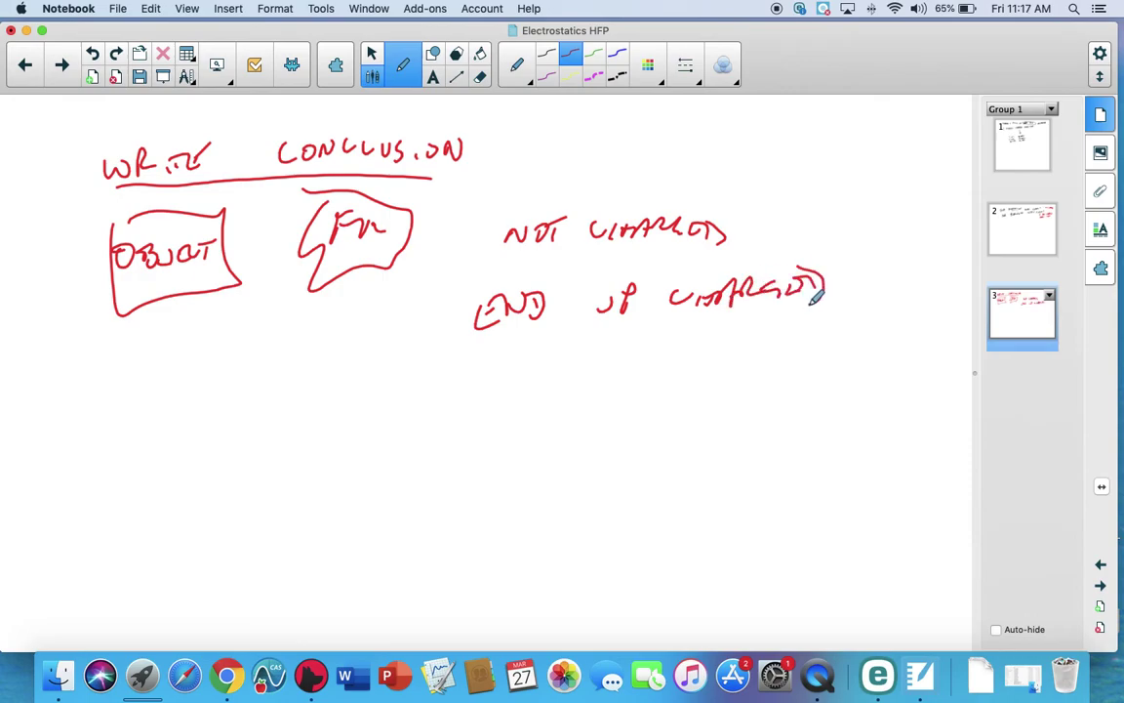
# Add page 4 and, in black ink, draw a layered slab labelled NOT CHARGED.
pyautogui.click(60, 65)
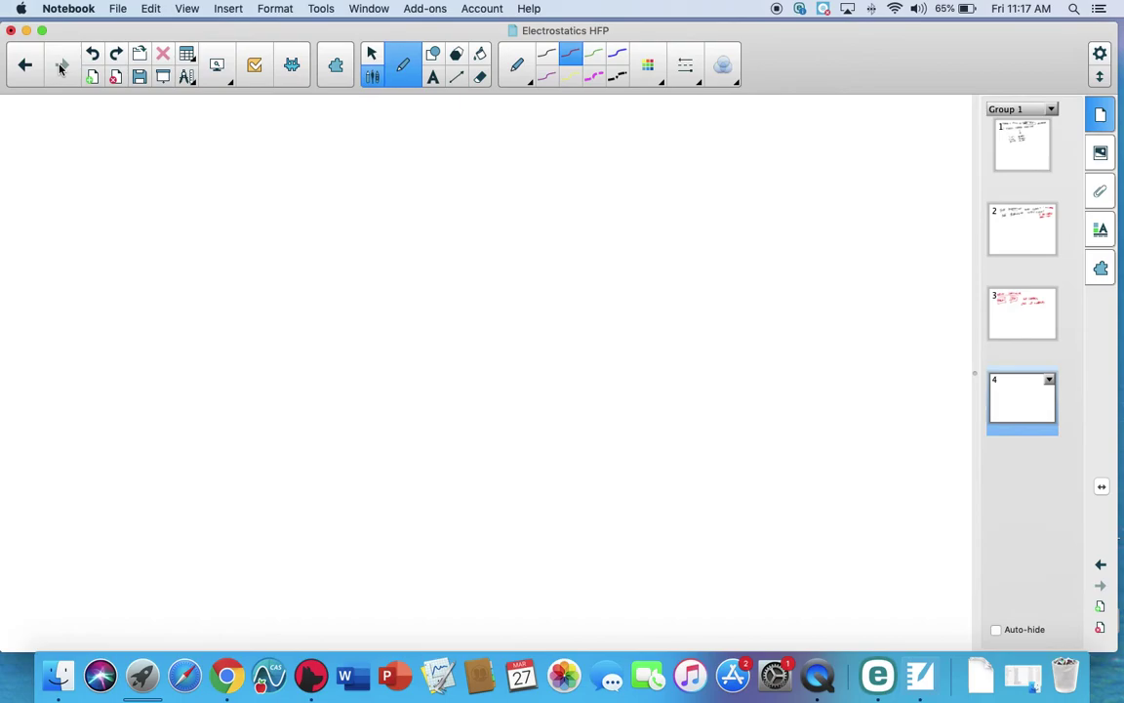
pyautogui.click(544, 59)
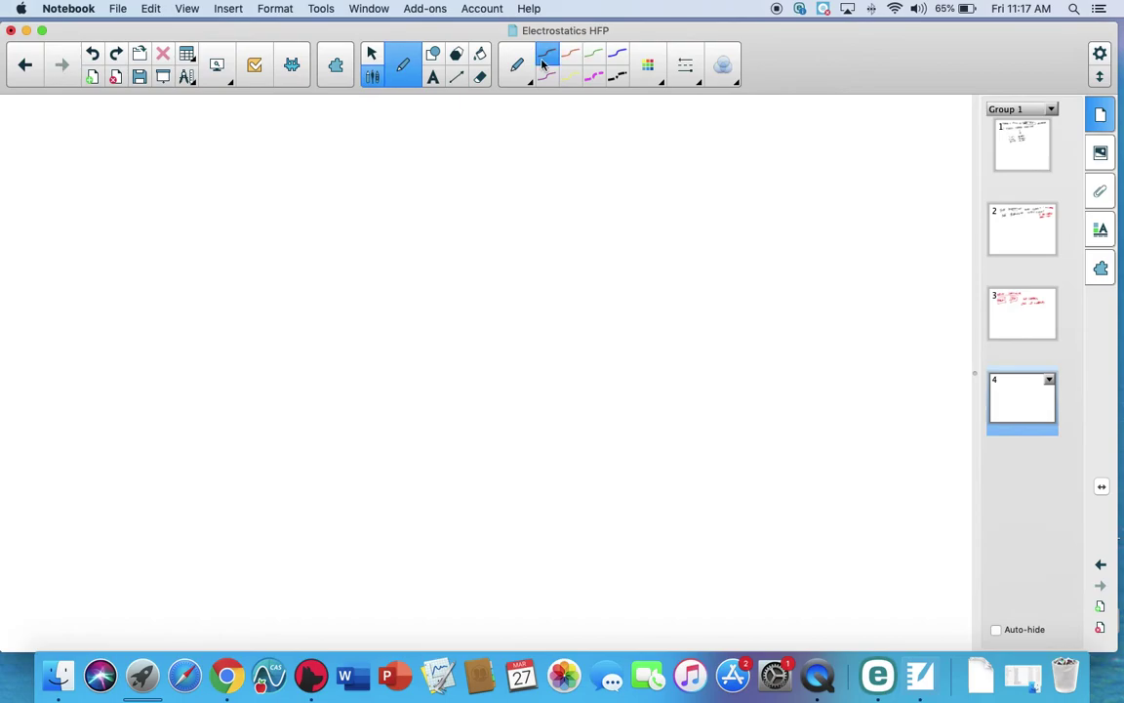
pyautogui.moveTo(64, 283)
pyautogui.mouseDown()
pyautogui.moveTo(112, 224)
pyautogui.moveTo(341, 210)
pyautogui.moveTo(310, 269)
pyautogui.moveTo(69, 282)
pyautogui.mouseUp()
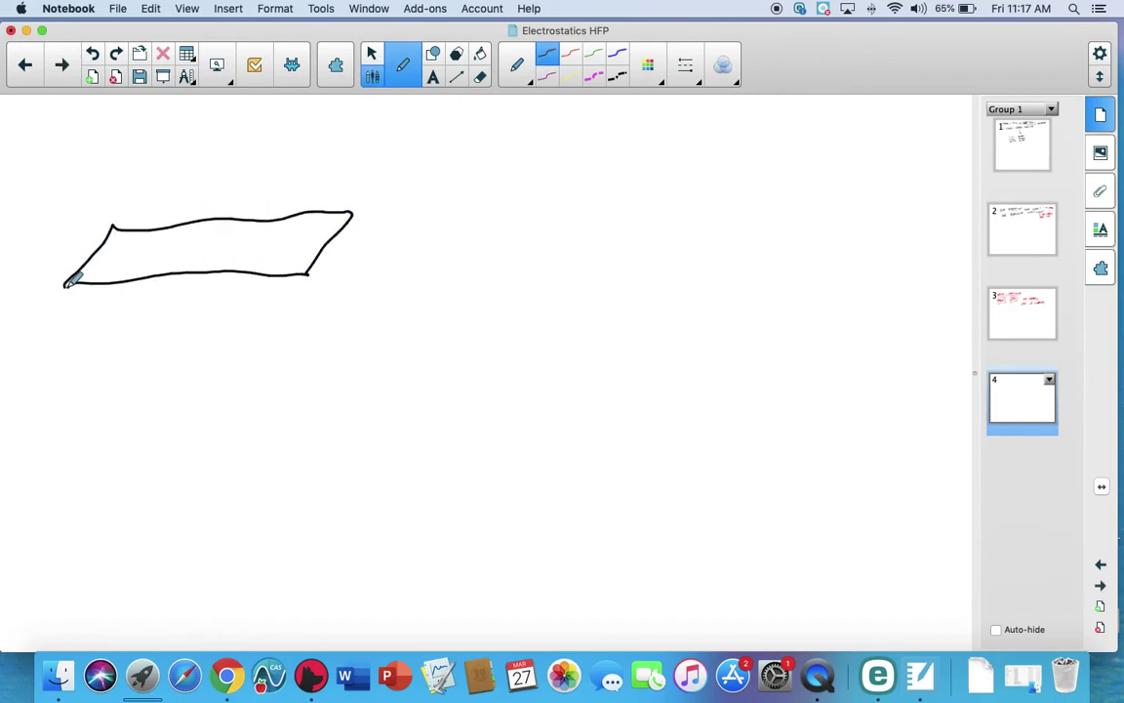
pyautogui.moveTo(131, 246)
pyautogui.mouseDown()
pyautogui.moveTo(94, 289)
pyautogui.moveTo(300, 289)
pyautogui.moveTo(354, 244)
pyautogui.moveTo(132, 246)
pyautogui.mouseUp()
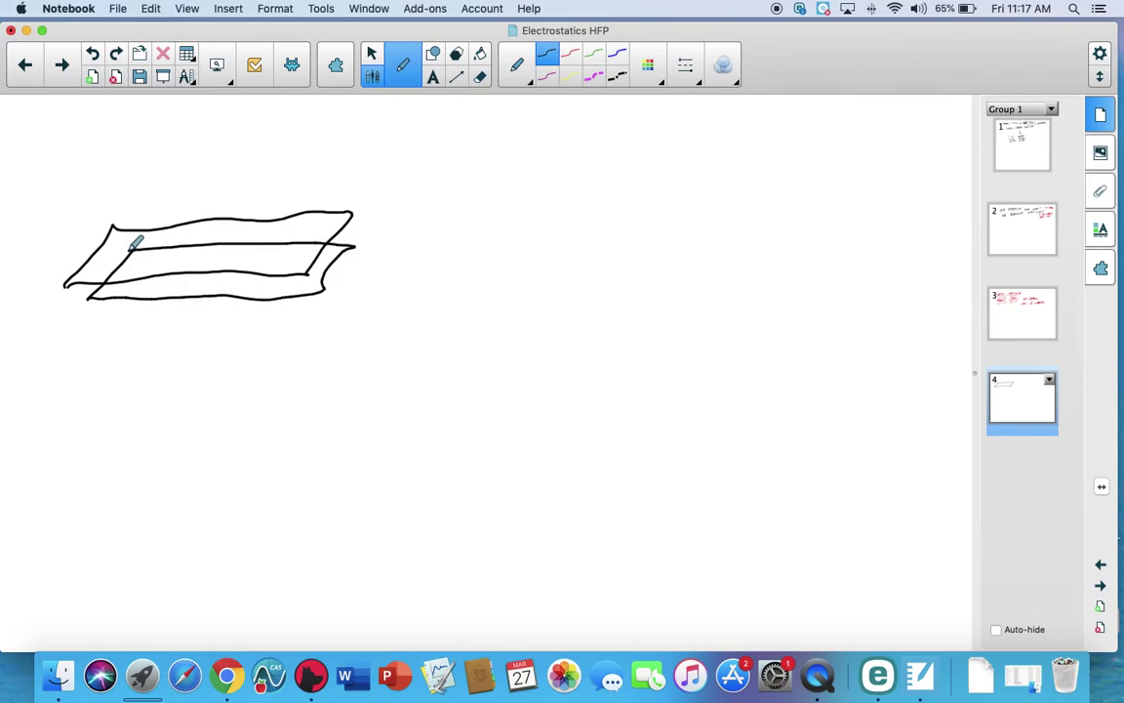
pyautogui.moveTo(86, 352)
pyautogui.mouseDown()
pyautogui.moveTo(108, 329)
pyautogui.moveTo(283, 334)
pyautogui.mouseUp()
# Draw arrows from the slab to separated top and bottom layers.
pyautogui.moveTo(446, 226); pyautogui.dragTo(510, 180)
pyautogui.moveTo(518, 207); pyautogui.dragTo(518, 217)
pyautogui.moveTo(396, 283)
pyautogui.mouseDown()
pyautogui.moveTo(464, 325)
pyautogui.moveTo(469, 313)
pyautogui.mouseUp()
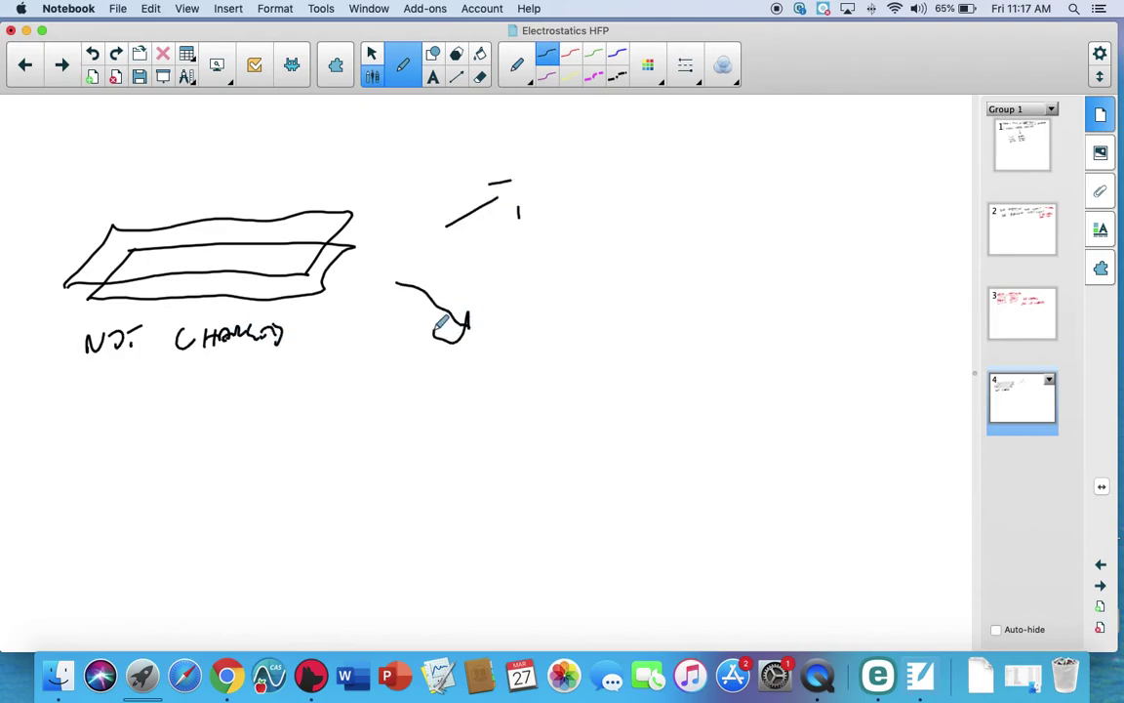
pyautogui.moveTo(475, 186); pyautogui.dragTo(500, 223)
pyautogui.moveTo(632, 155)
pyautogui.mouseDown()
pyautogui.moveTo(683, 183)
pyautogui.moveTo(798, 139)
pyautogui.moveTo(605, 159)
pyautogui.mouseUp()
pyautogui.moveTo(537, 326)
pyautogui.mouseDown()
pyautogui.moveTo(714, 325)
pyautogui.moveTo(544, 316)
pyautogui.mouseUp()
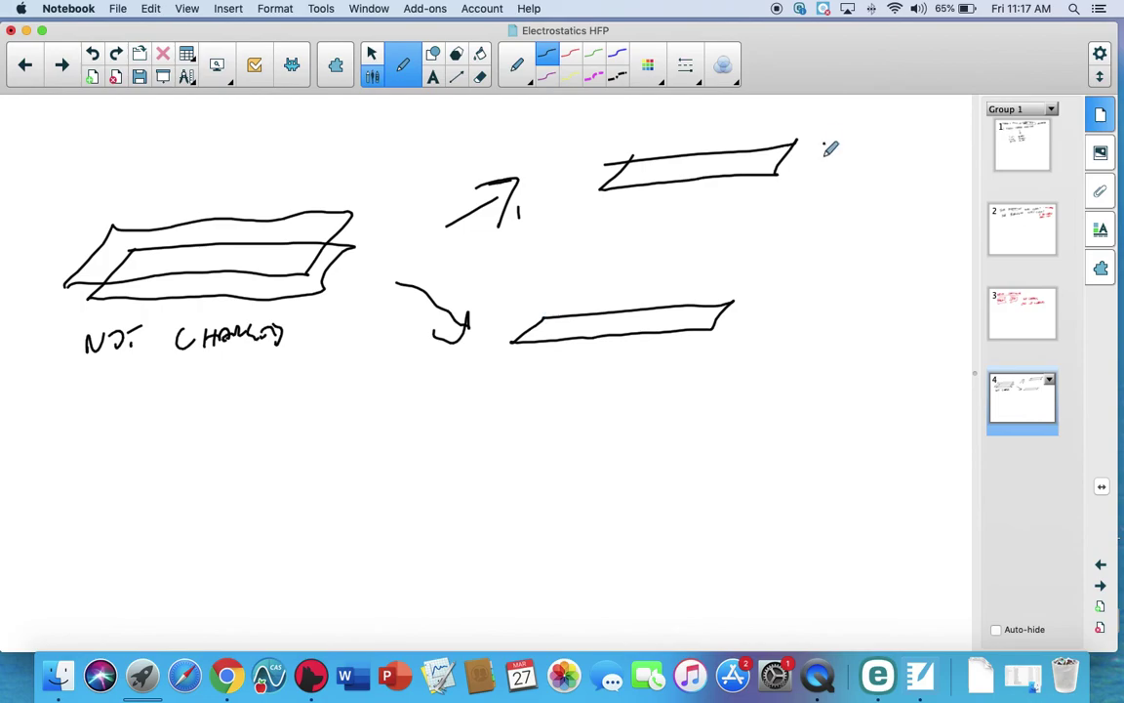
# Label the top layer 'T CHARGED' and the bottom layer 'B CHARGED'.
pyautogui.moveTo(818, 139); pyautogui.dragTo(837, 139)
pyautogui.moveTo(827, 139)
pyautogui.mouseDown()
pyautogui.moveTo(828, 162)
pyautogui.moveTo(864, 160)
pyautogui.mouseUp()
pyautogui.moveTo(876, 141)
pyautogui.mouseDown()
pyautogui.moveTo(876, 159)
pyautogui.moveTo(940, 155)
pyautogui.mouseUp()
pyautogui.moveTo(773, 311)
pyautogui.mouseDown()
pyautogui.moveTo(787, 324)
pyautogui.moveTo(902, 300)
pyautogui.moveTo(904, 325)
pyautogui.mouseUp()
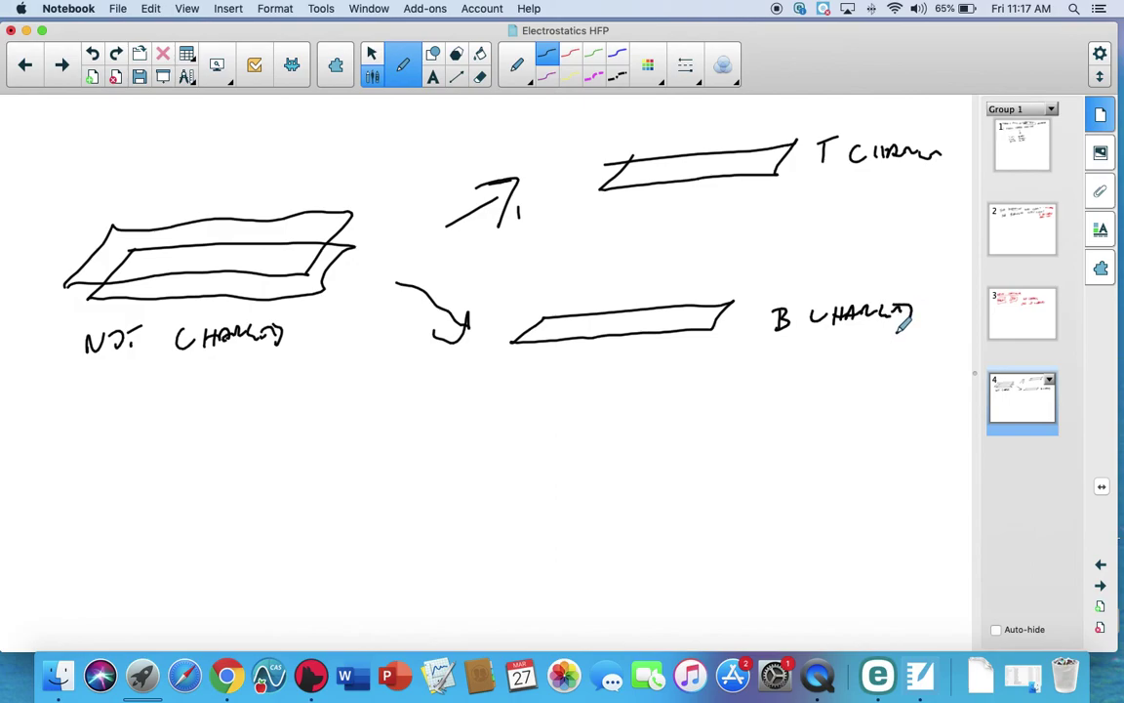